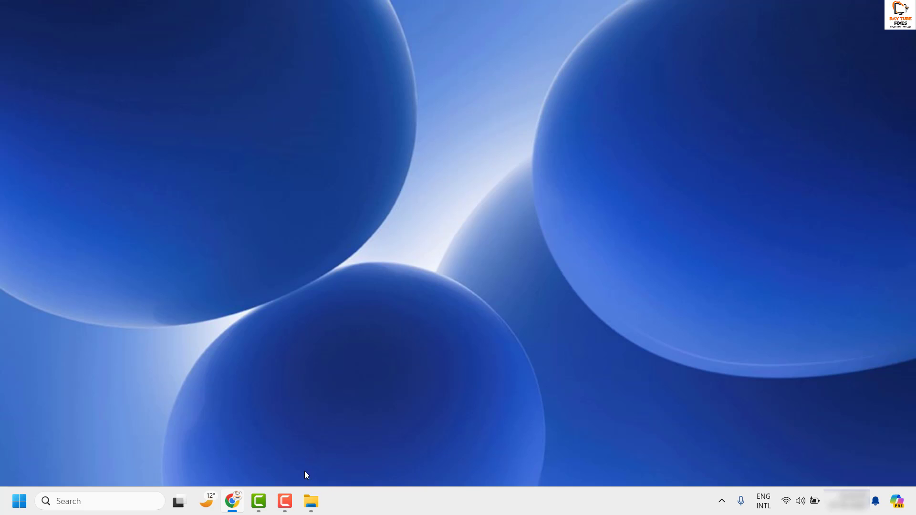
Step: Open Sample Document from the Desktop folder in Word through File Explorer
{"action": "left_click", "coordinate": [311, 504]}
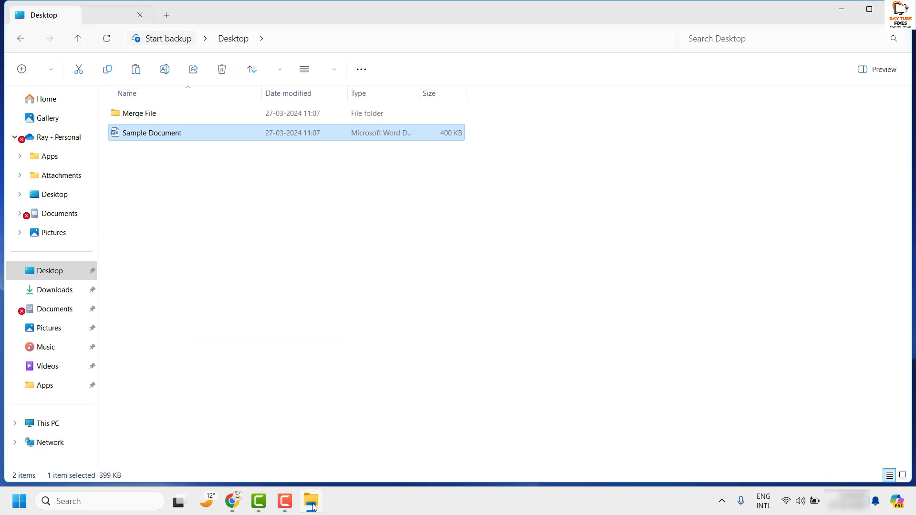
{"action": "double_click", "coordinate": [211, 136]}
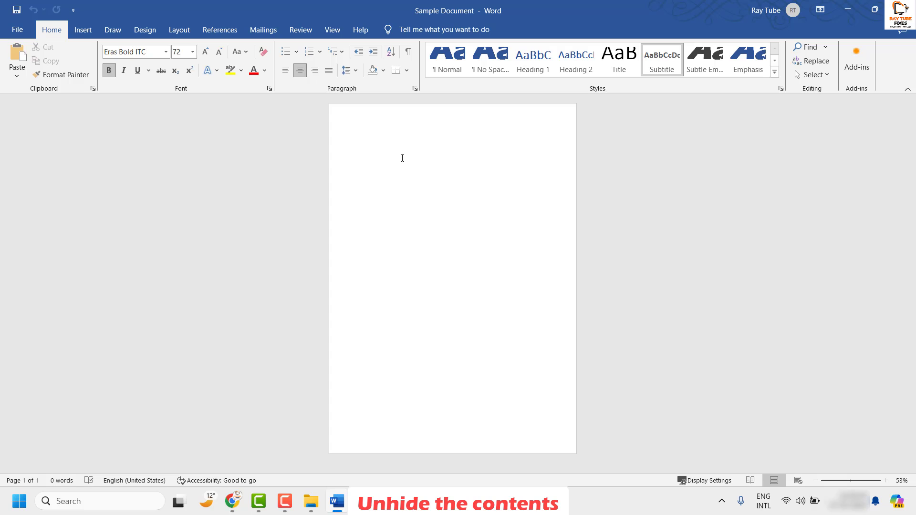
Step: Select all of the document's content with Ctrl+A and Home > Select > Select All
{"action": "key", "text": "ctrl+a"}
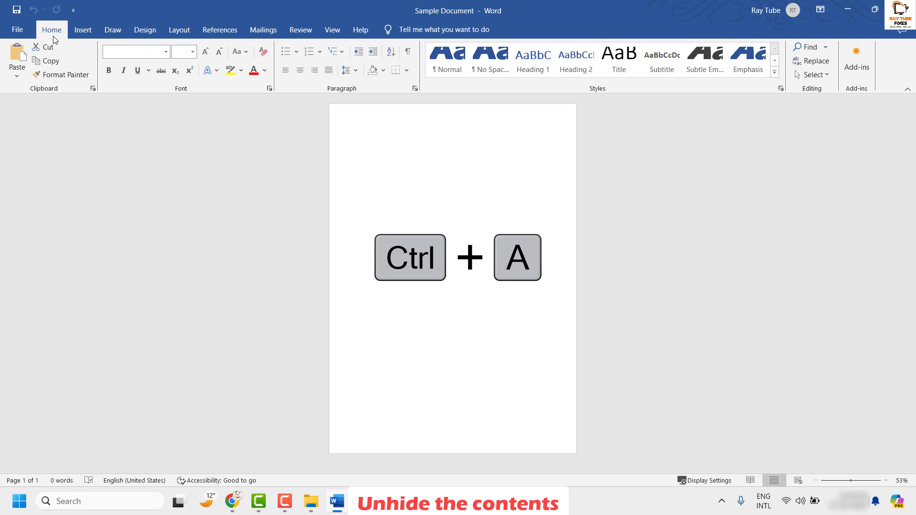
{"action": "left_click", "coordinate": [824, 76]}
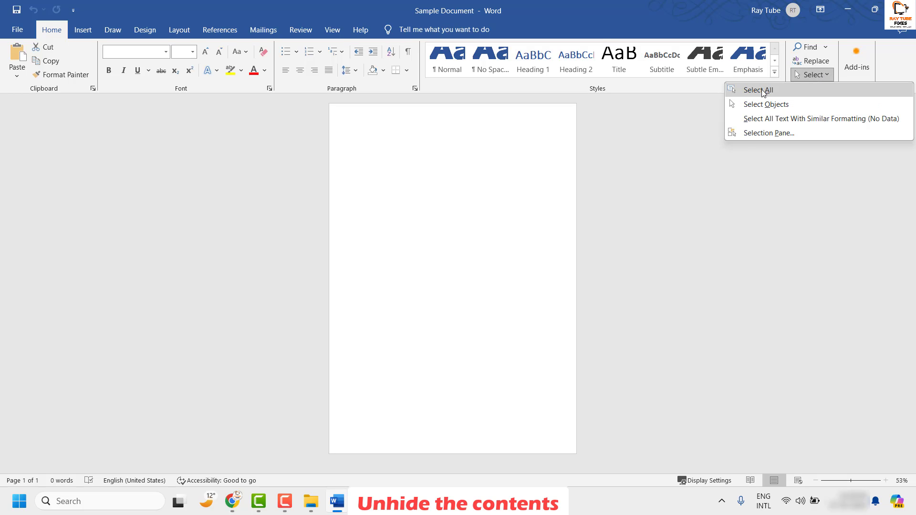
{"action": "left_click", "coordinate": [762, 91]}
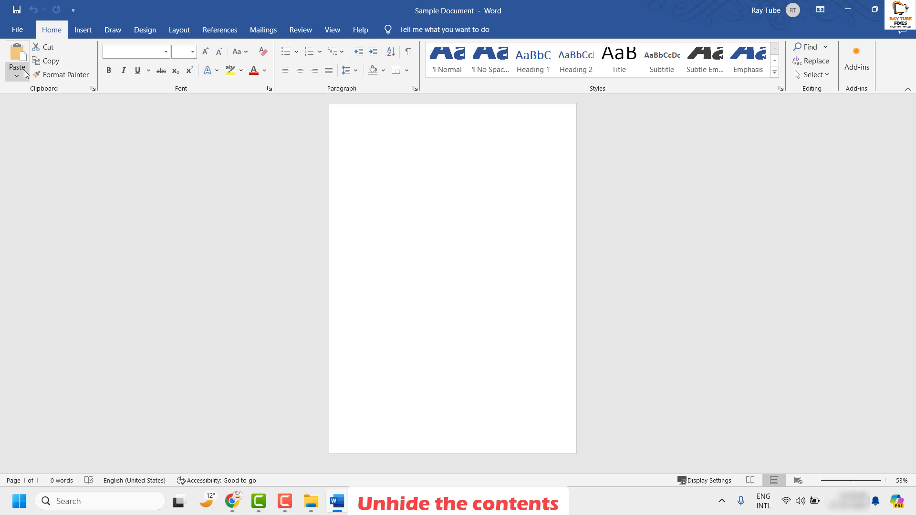
Step: Turn off the Hidden font effect on the selected content so the text and image reappear
{"action": "left_click", "coordinate": [270, 90]}
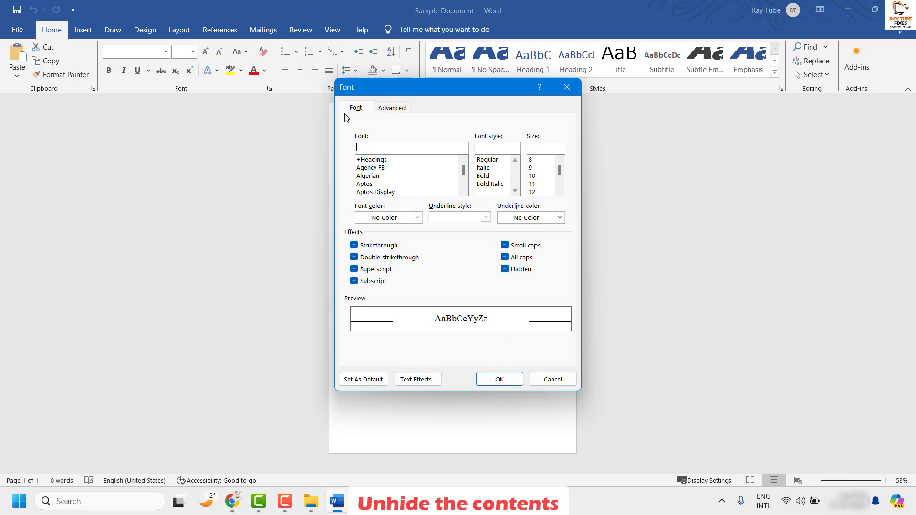
{"action": "left_click", "coordinate": [506, 270]}
{"action": "left_click", "coordinate": [499, 381]}
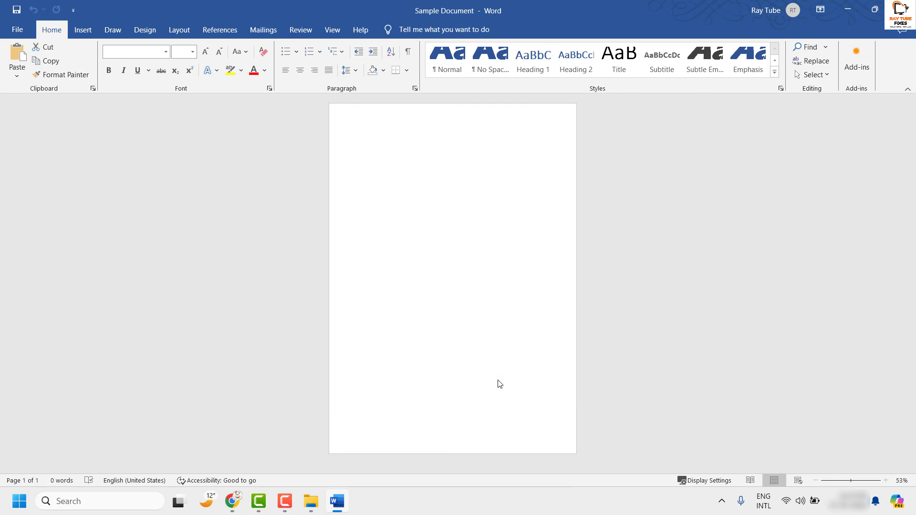
{"action": "key", "text": "ctrl+z"}
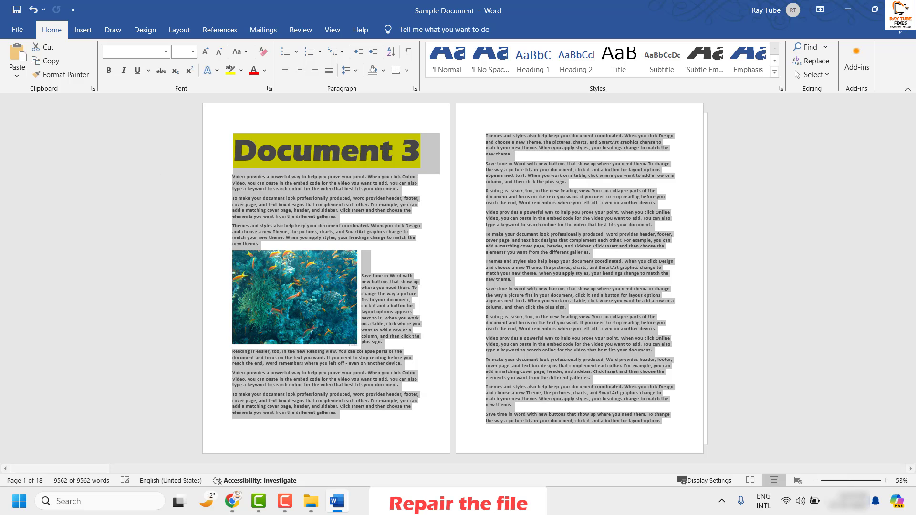
Step: Close Word, then relaunch it from a 'word' search with a new blank document
{"action": "key", "text": "alt+F4"}
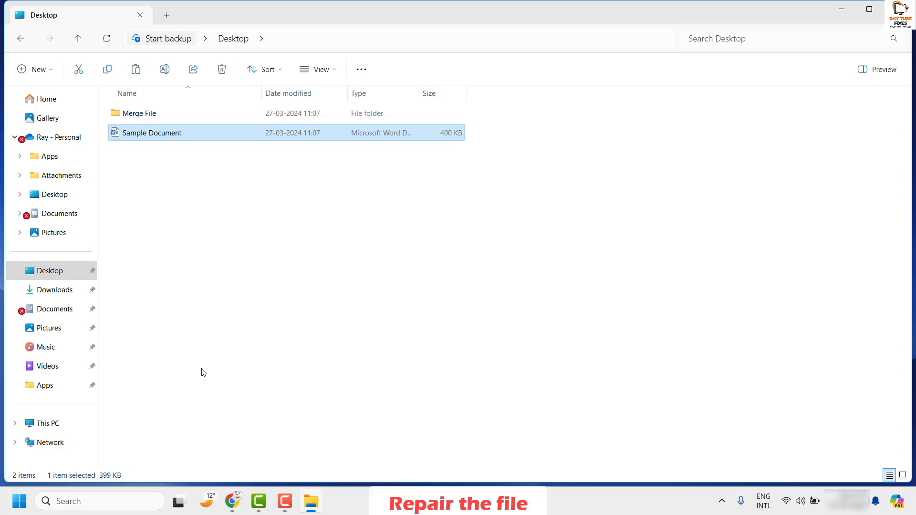
{"action": "left_click", "coordinate": [93, 505]}
{"action": "type", "text": "word"}
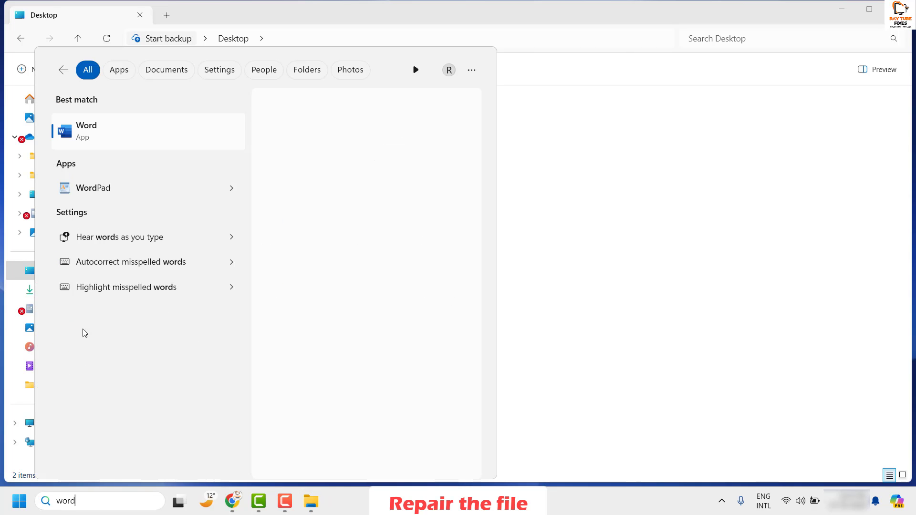
{"action": "left_click", "coordinate": [135, 146]}
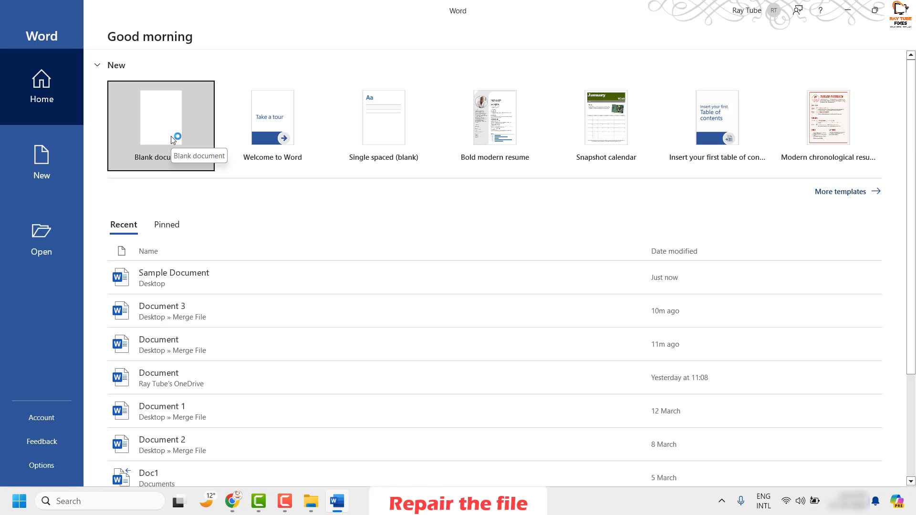
{"action": "left_click", "coordinate": [171, 136]}
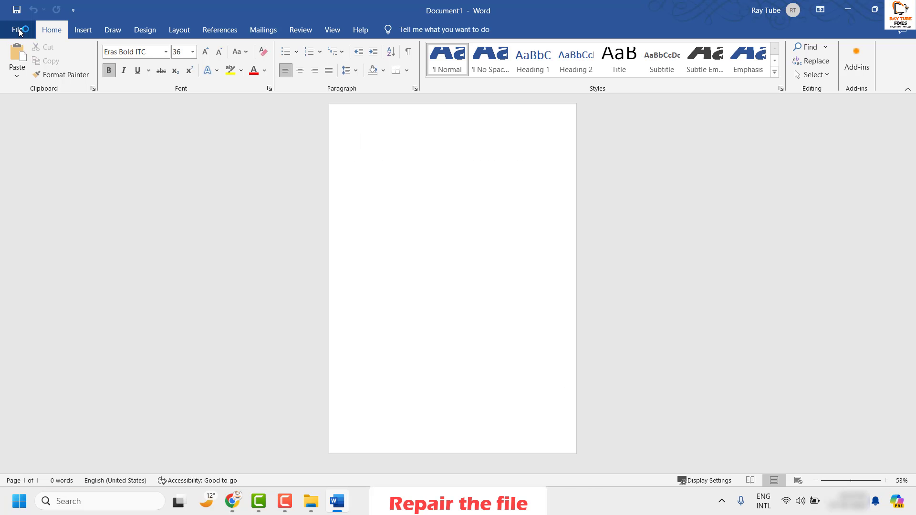
Step: Choose Sample Document from the Desktop in the Open dialog and list its open options
{"action": "left_click", "coordinate": [17, 30]}
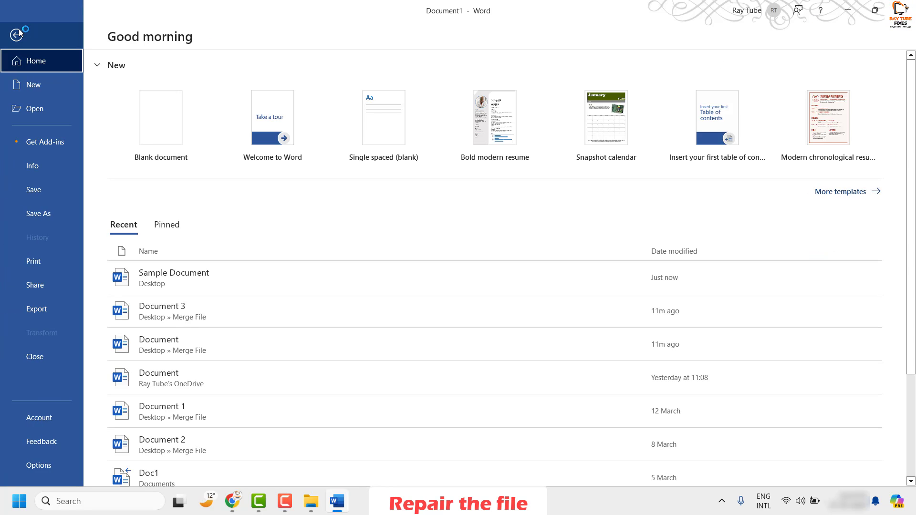
{"action": "left_click", "coordinate": [35, 109]}
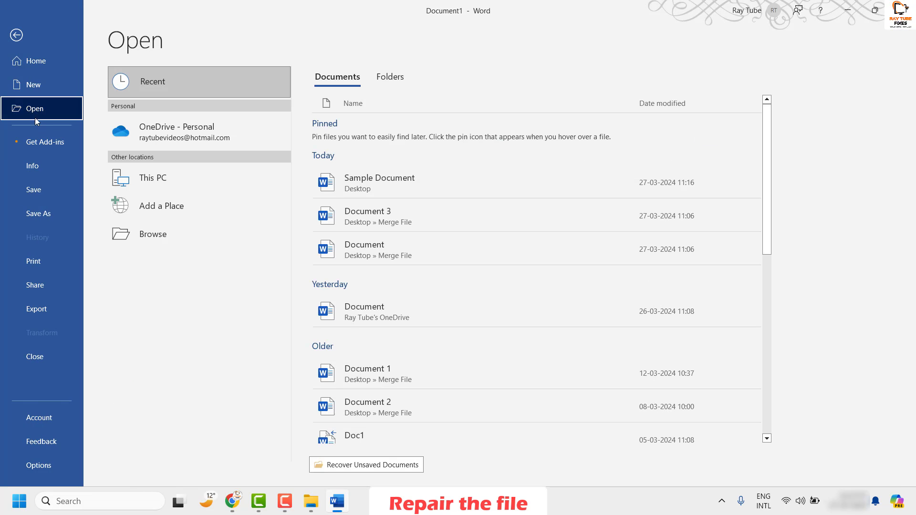
{"action": "left_click", "coordinate": [167, 239]}
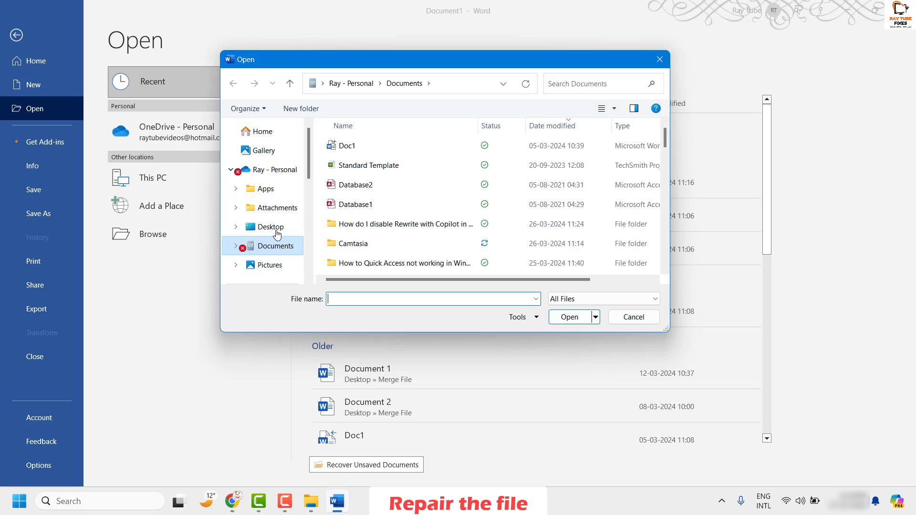
{"action": "scroll", "coordinate": [277, 236], "scroll_direction": "down", "scroll_amount": 5}
{"action": "scroll", "coordinate": [262, 253], "scroll_direction": "down", "scroll_amount": 1}
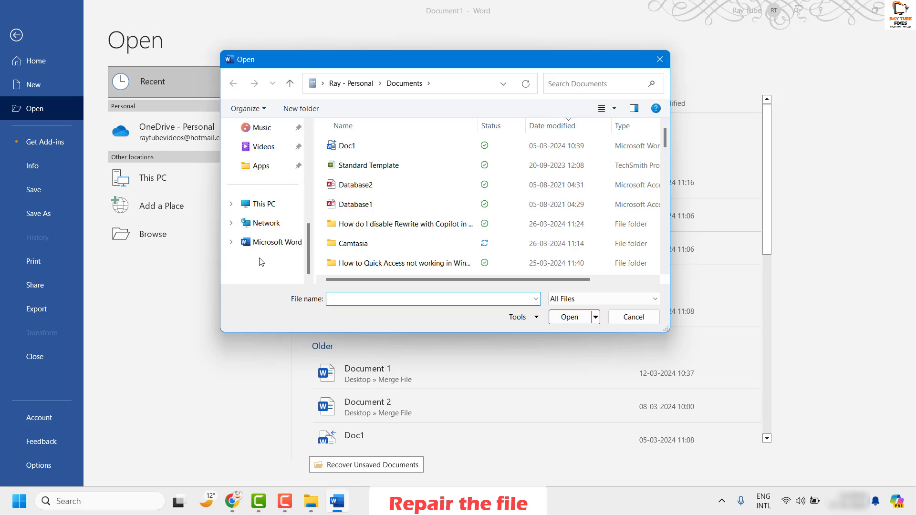
{"action": "scroll", "coordinate": [263, 225], "scroll_direction": "up", "scroll_amount": 2}
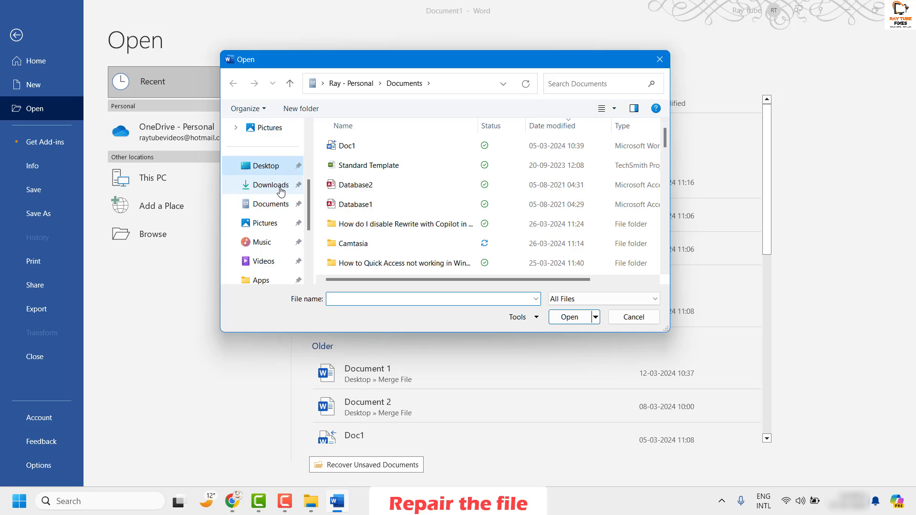
{"action": "left_click", "coordinate": [368, 170]}
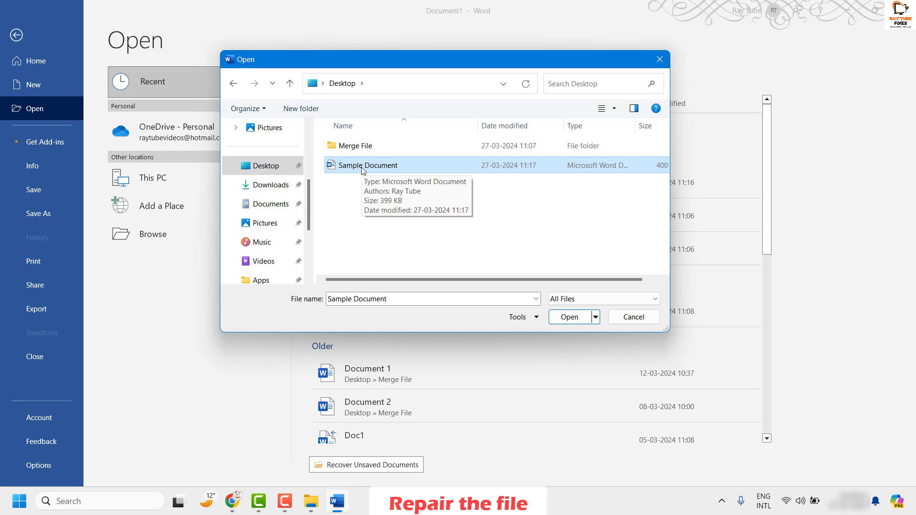
{"action": "left_click", "coordinate": [596, 318]}
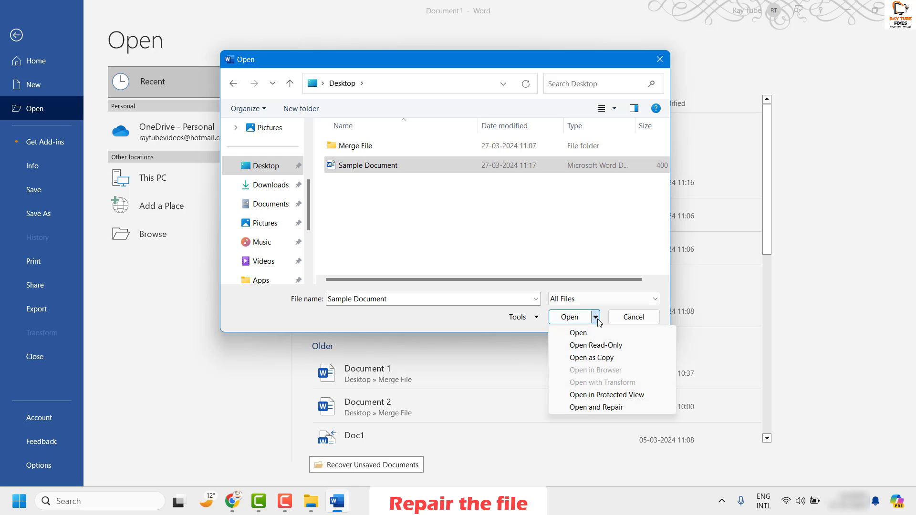
Step: Open Sample Document with Open and Repair, review its pages, then close Word without saving
{"action": "left_click", "coordinate": [612, 409]}
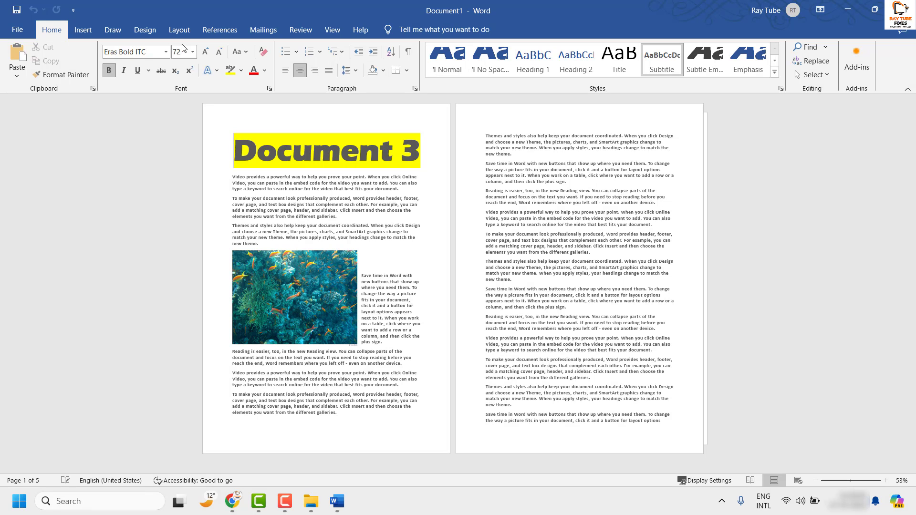
{"action": "left_click", "coordinate": [17, 30]}
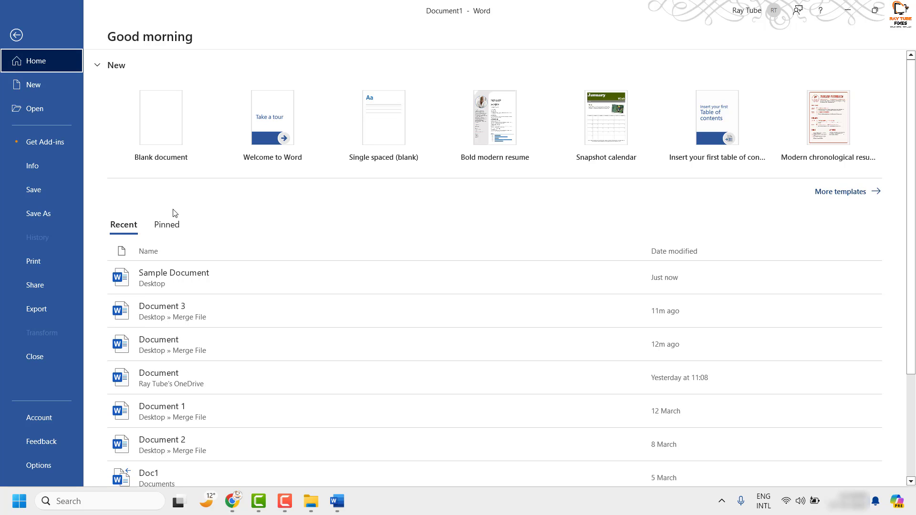
{"action": "key", "text": "Escape"}
{"action": "scroll", "coordinate": [414, 223], "scroll_direction": "down", "scroll_amount": 3}
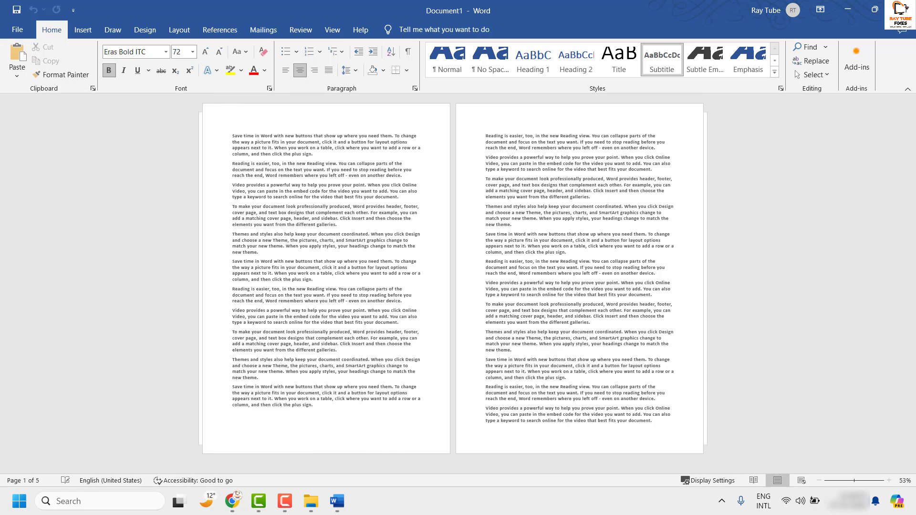
{"action": "key", "text": "alt+F4"}
{"action": "left_click", "coordinate": [478, 314]}
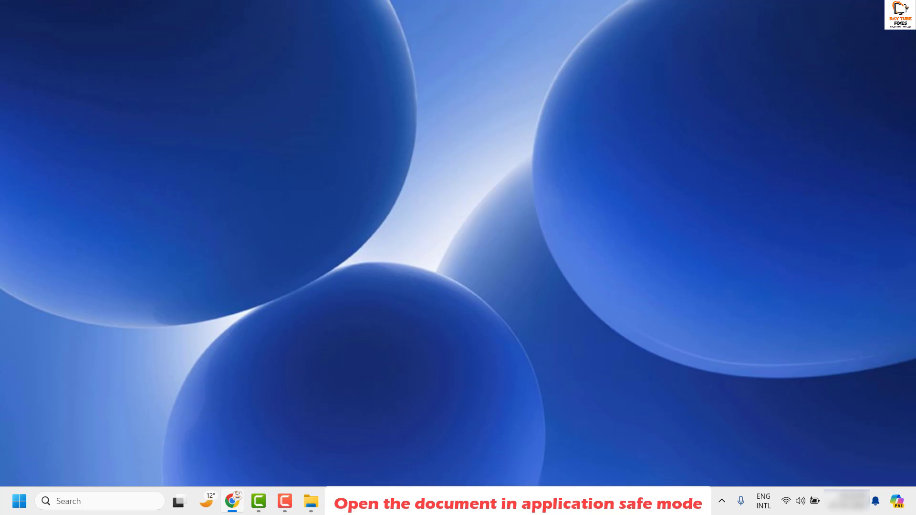
Step: Start Word in Safe Mode by running winword /safe from the Run dialog
{"action": "right_click", "coordinate": [19, 501]}
{"action": "left_click", "coordinate": [31, 430]}
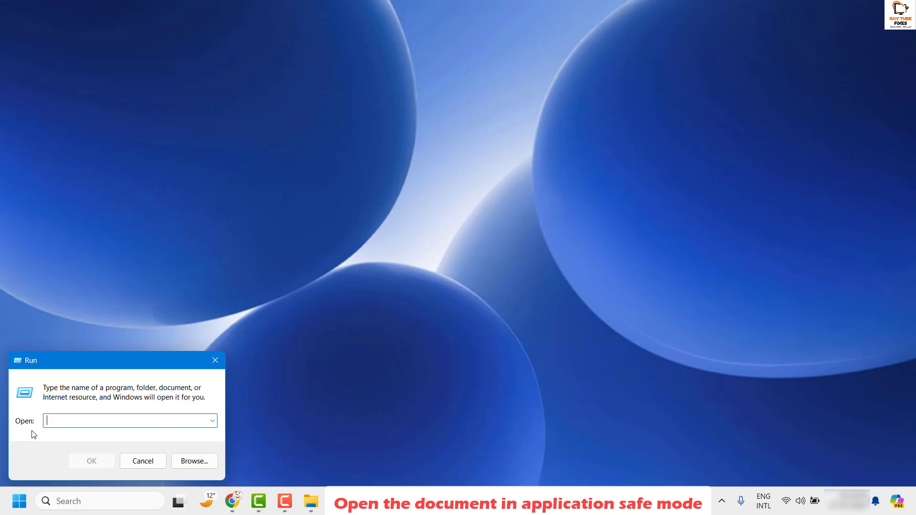
{"action": "type", "text": "winword /safe"}
{"action": "key", "text": "Return"}
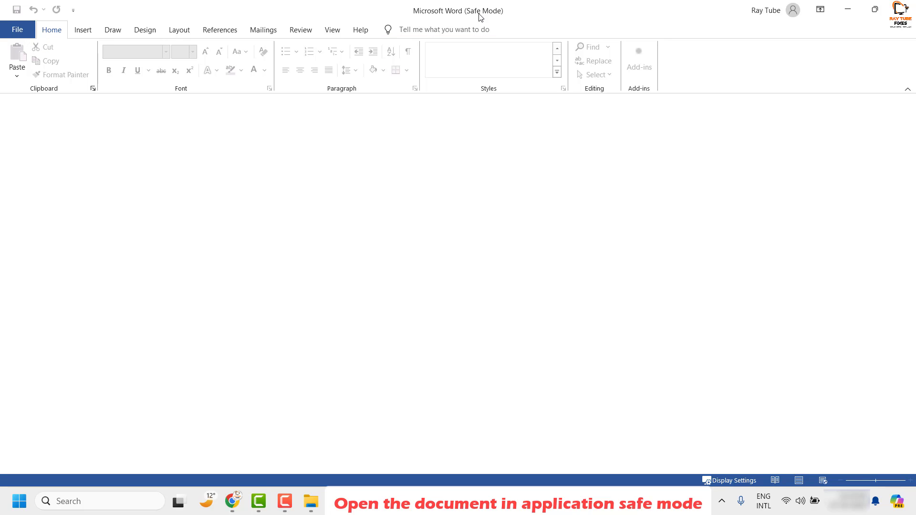
Step: Open Sample Document from the Desktop in the Safe Mode Word window
{"action": "left_click", "coordinate": [18, 30]}
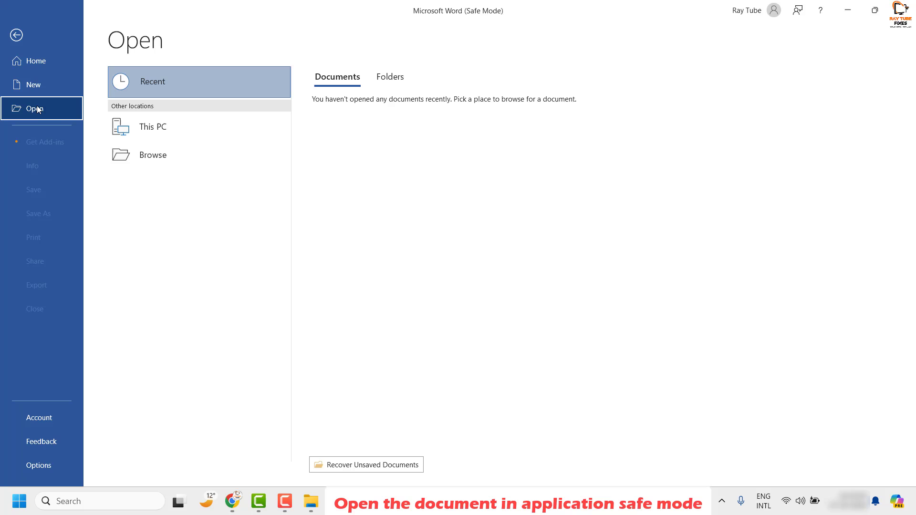
{"action": "left_click", "coordinate": [157, 159]}
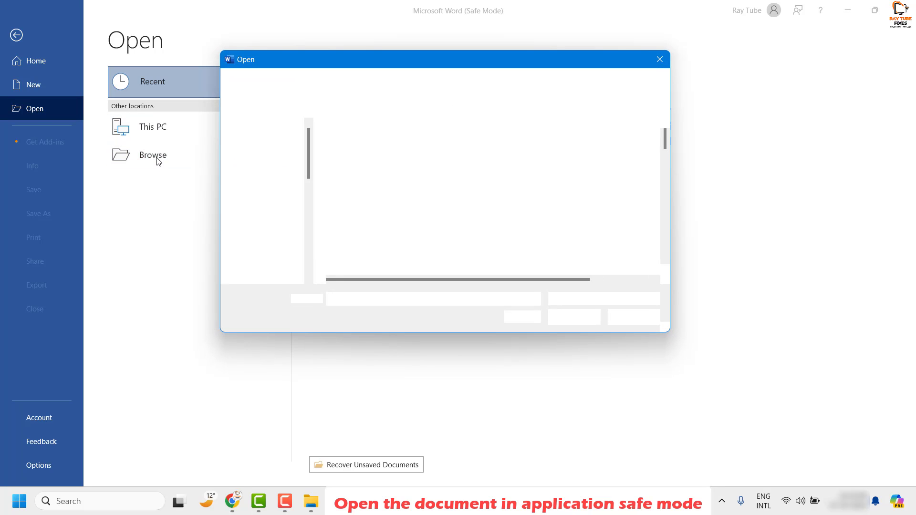
{"action": "scroll", "coordinate": [305, 165], "scroll_direction": "down", "scroll_amount": 2}
{"action": "left_click", "coordinate": [270, 187]}
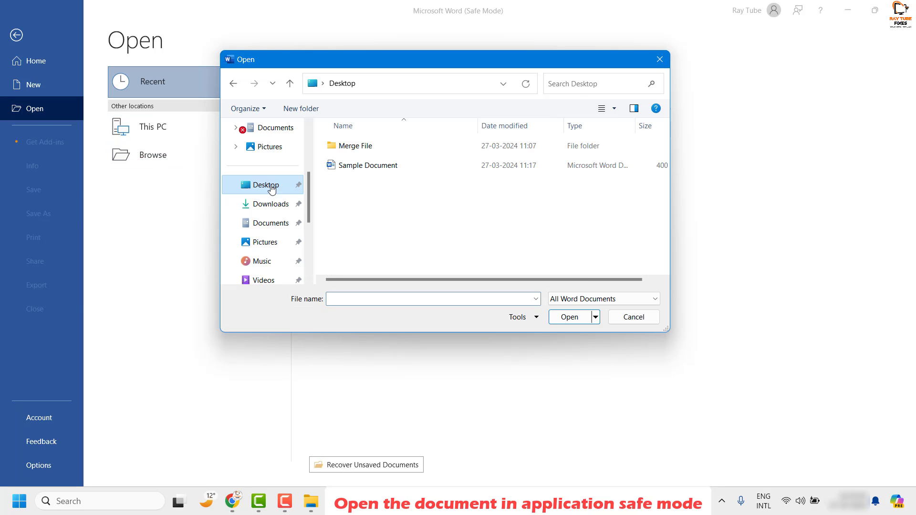
{"action": "left_click", "coordinate": [358, 167]}
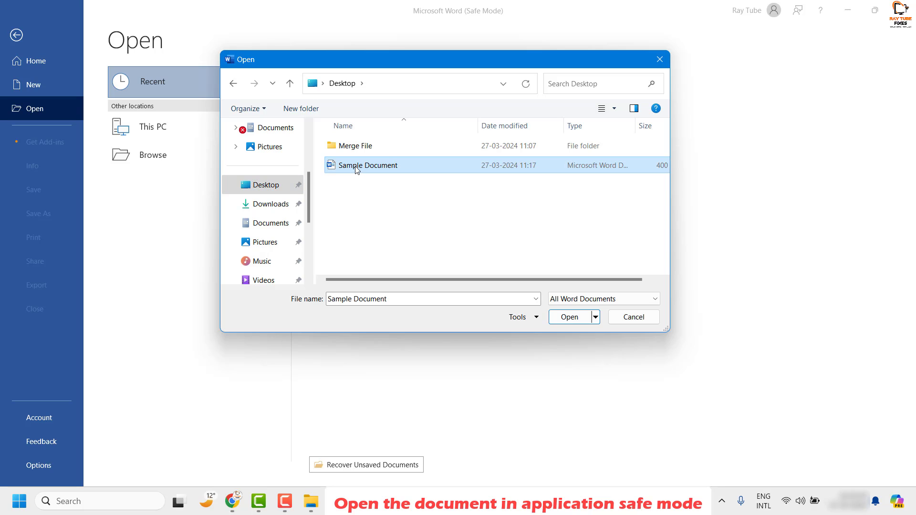
{"action": "left_click", "coordinate": [583, 319]}
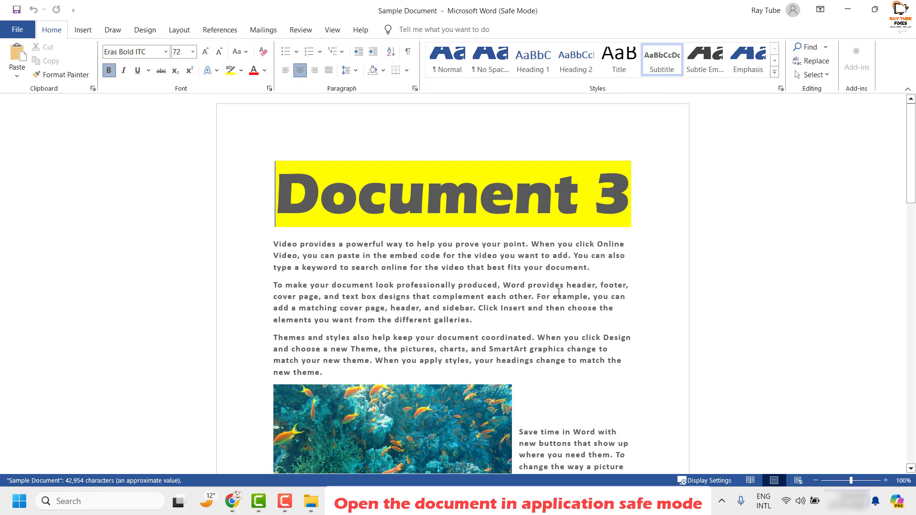
Step: Scroll through the document's text and coral image, then quit Word
{"action": "scroll", "coordinate": [559, 293], "scroll_direction": "down", "scroll_amount": 5}
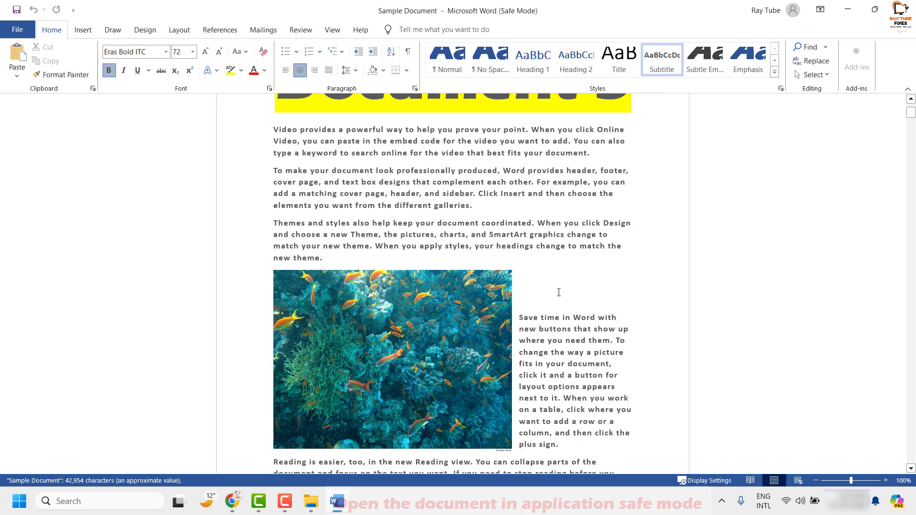
{"action": "scroll", "coordinate": [559, 292], "scroll_direction": "down", "scroll_amount": 10}
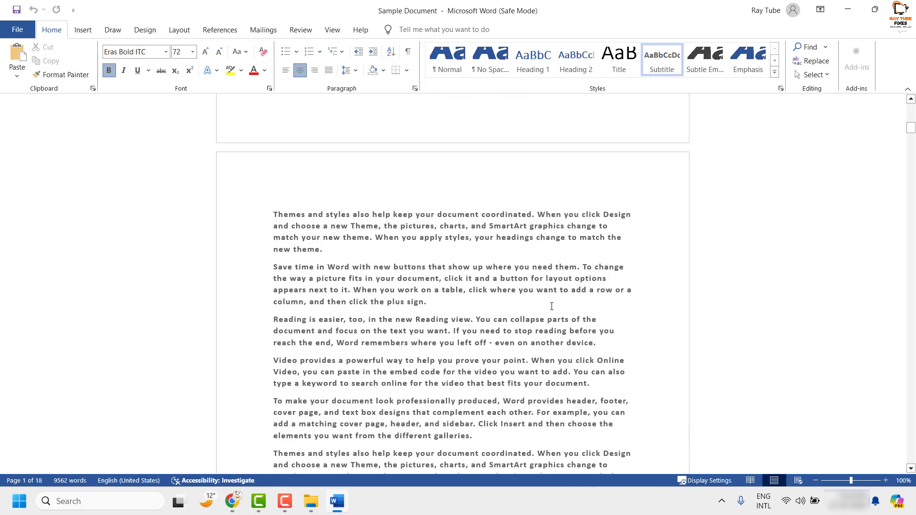
{"action": "scroll", "coordinate": [566, 269], "scroll_direction": "up", "scroll_amount": 6}
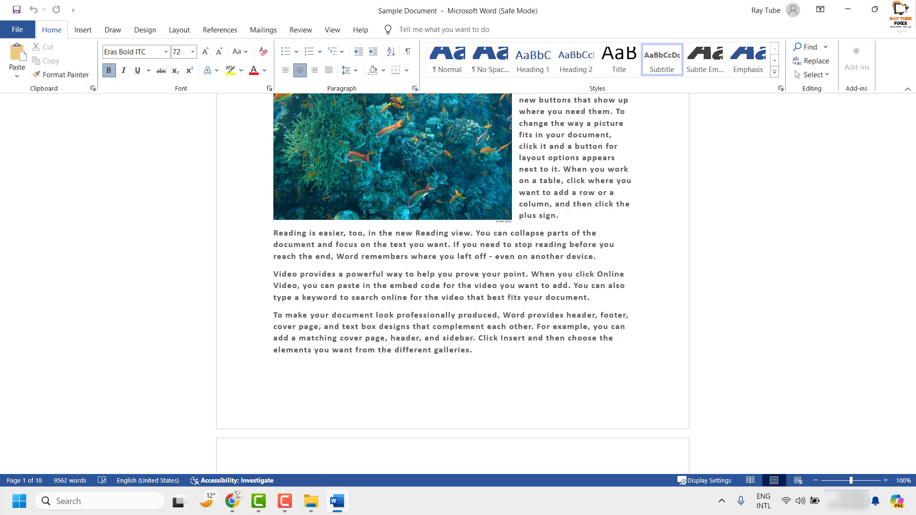
{"action": "key", "text": "alt+F4"}
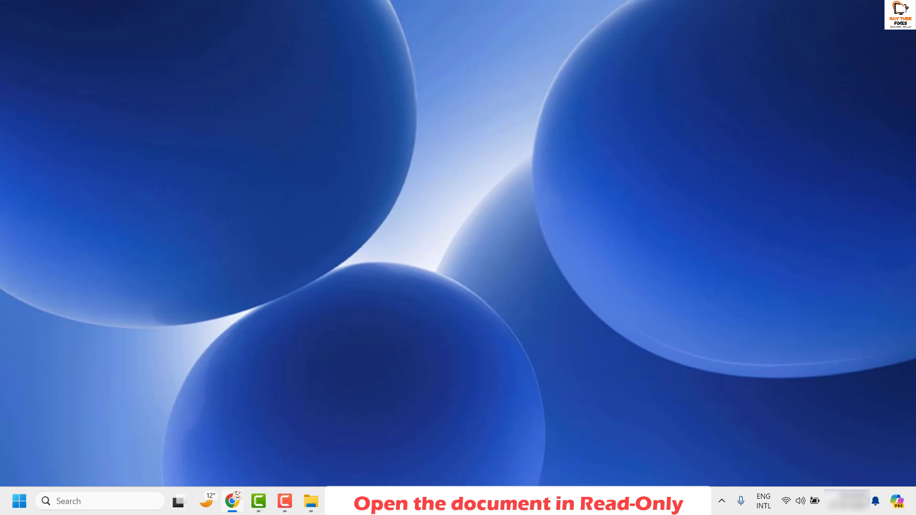
Step: Launch Word from a Windows search for 'w'
{"action": "left_click", "coordinate": [75, 501]}
{"action": "type", "text": "w"}
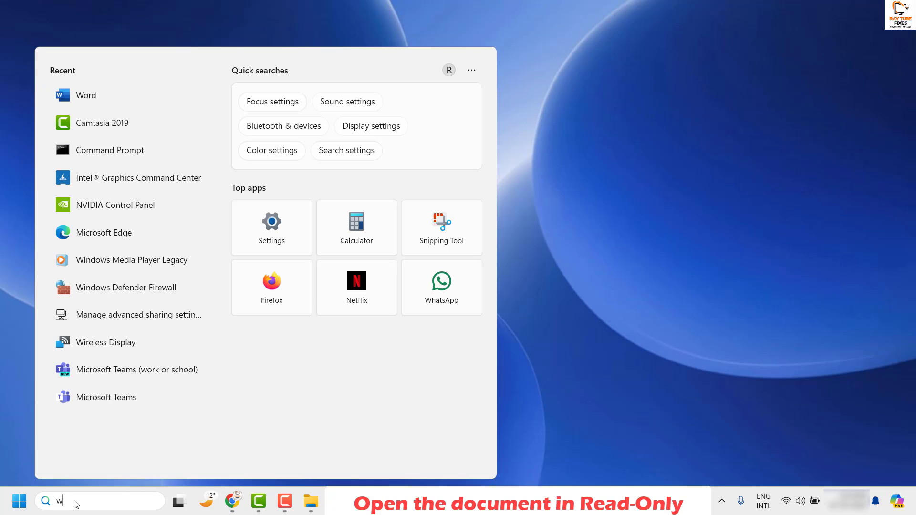
{"action": "key", "text": "Return"}
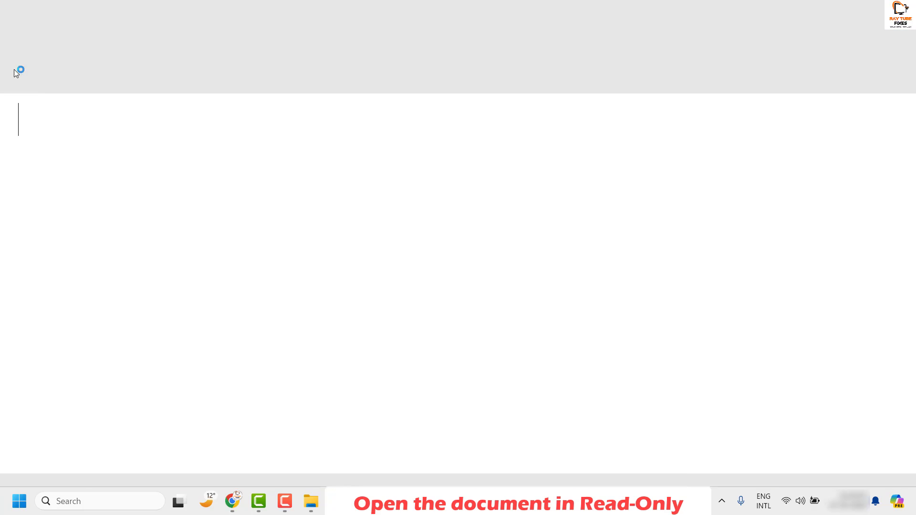
Step: Select Sample Document on the Desktop in the Open dialog and list its open options
{"action": "left_click", "coordinate": [16, 30]}
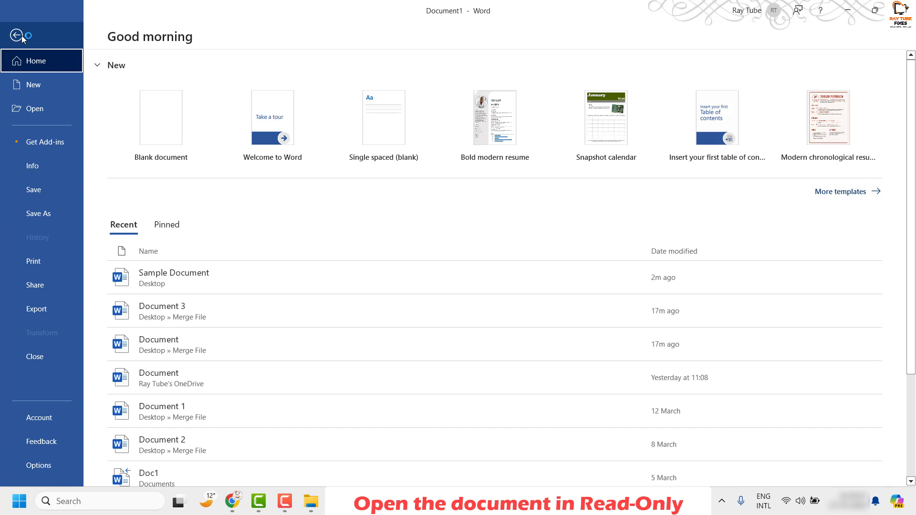
{"action": "left_click", "coordinate": [48, 114]}
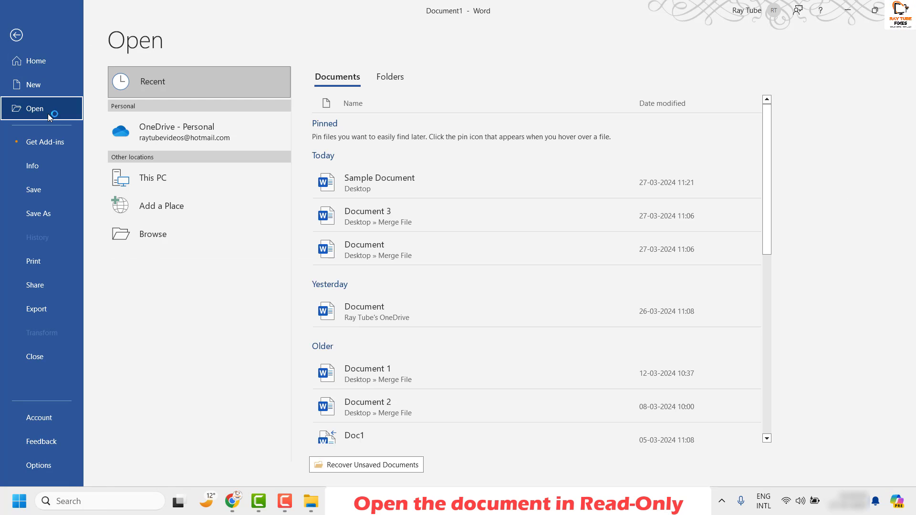
{"action": "left_click", "coordinate": [165, 240]}
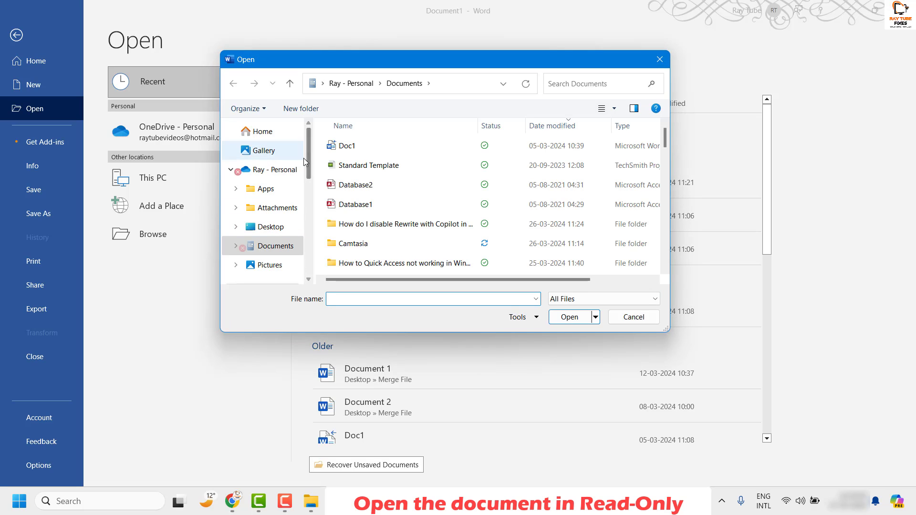
{"action": "left_click_drag", "start_coordinate": [308, 158], "coordinate": [310, 211]}
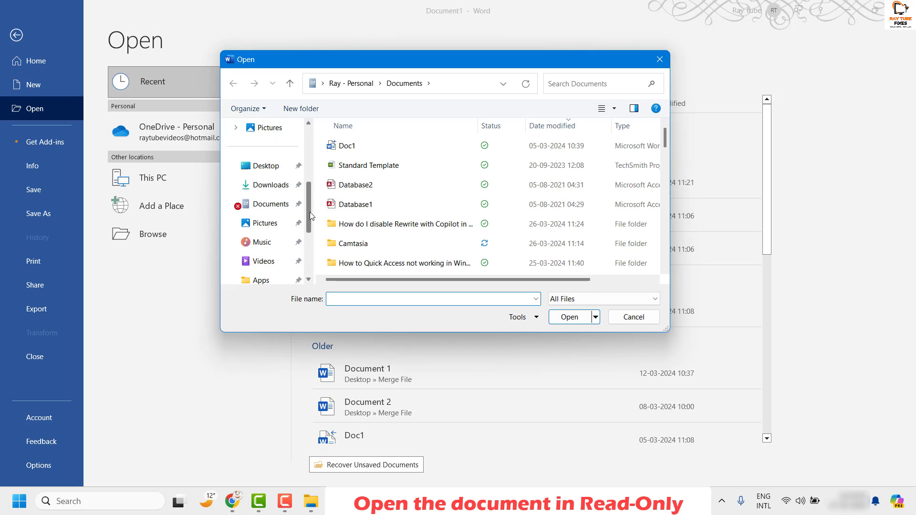
{"action": "left_click", "coordinate": [267, 166]}
{"action": "left_click", "coordinate": [362, 165]}
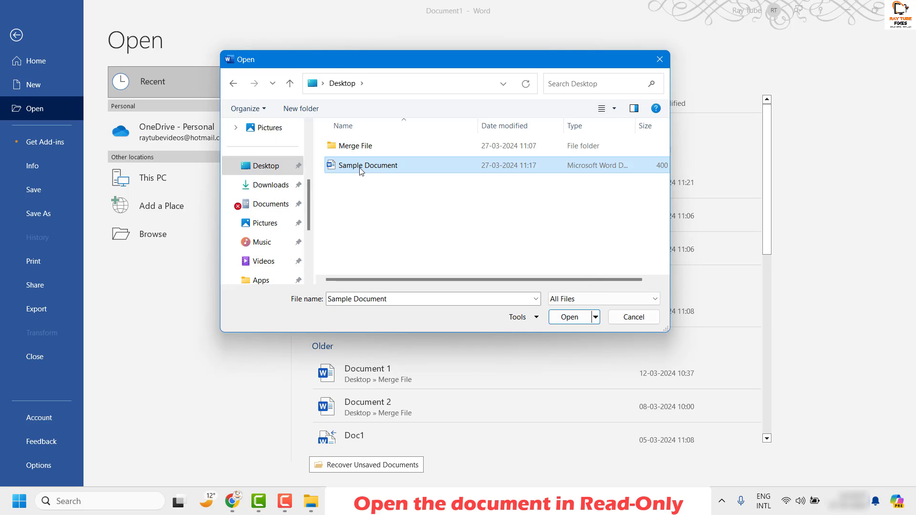
{"action": "left_click", "coordinate": [596, 317]}
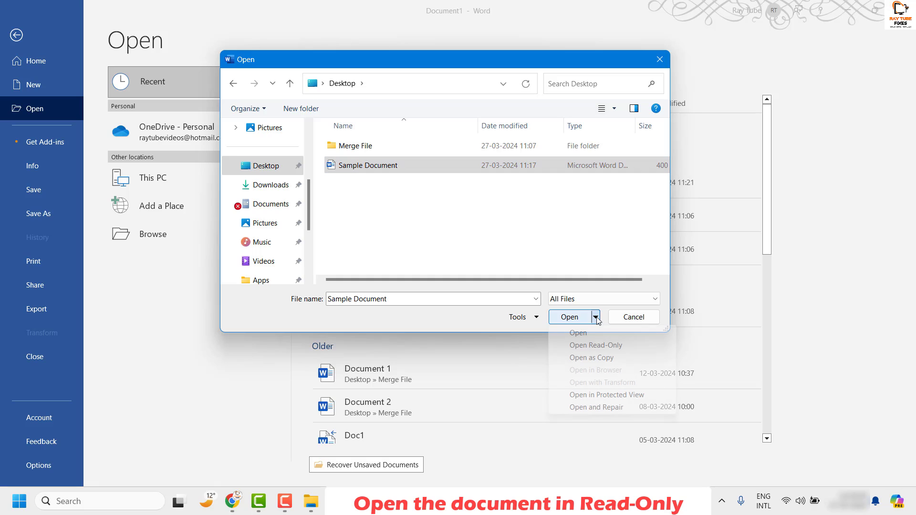
Step: Open Sample Document as Read-Only
{"action": "left_click", "coordinate": [600, 350]}
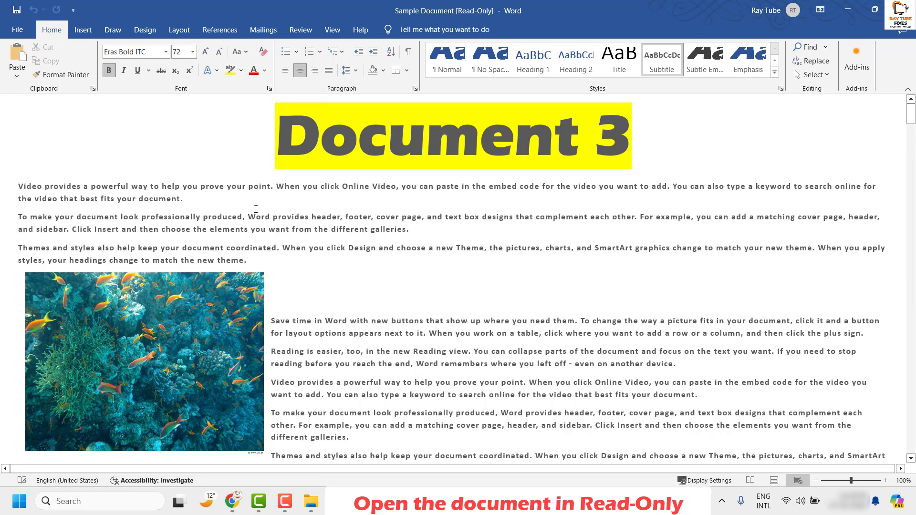
{"action": "left_click", "coordinate": [848, 10]}
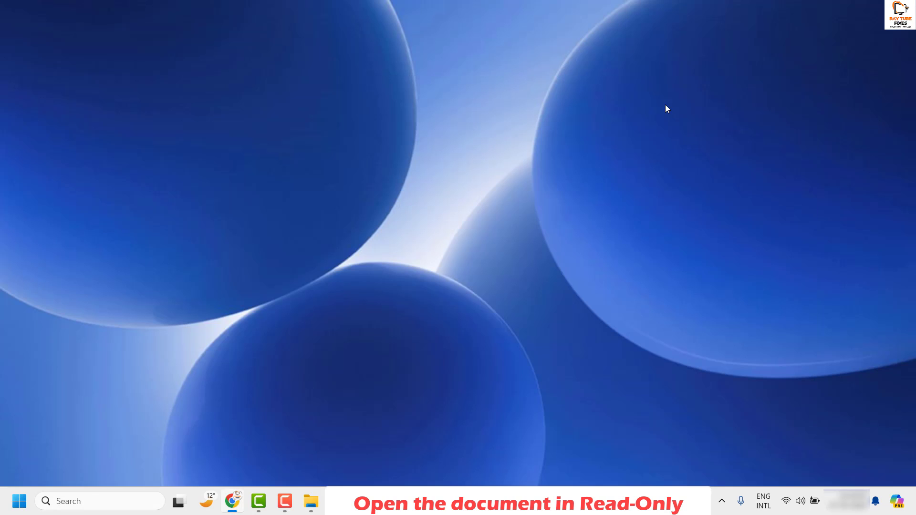